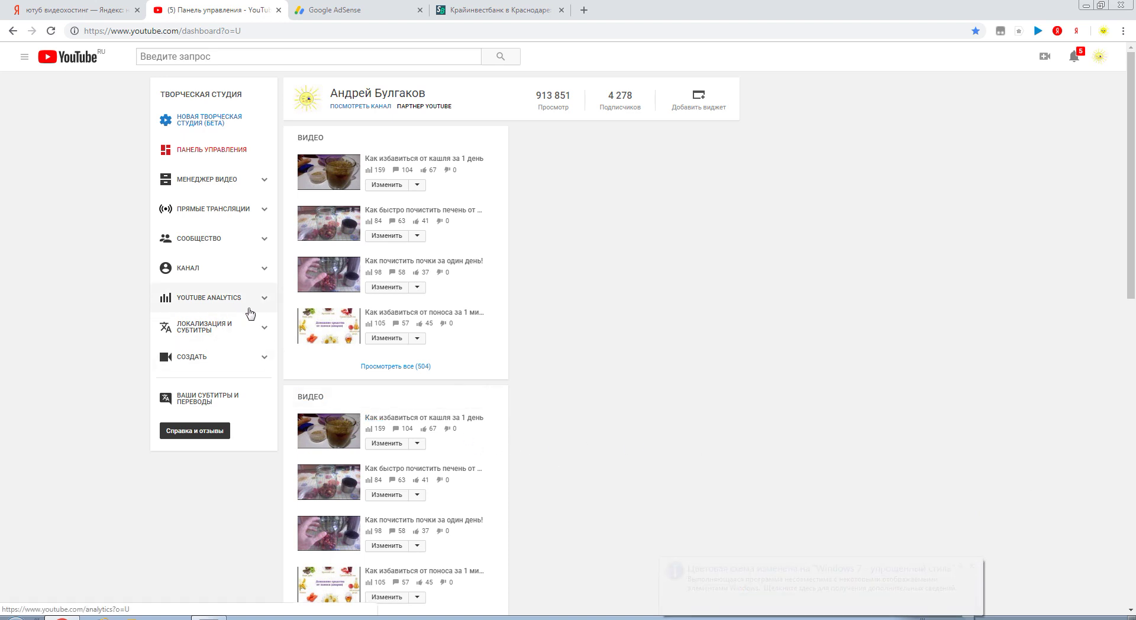
Open the AdSense settings from the YouTube channel's monetization page and close the duplicate AdSense tab
left_click(196, 270)
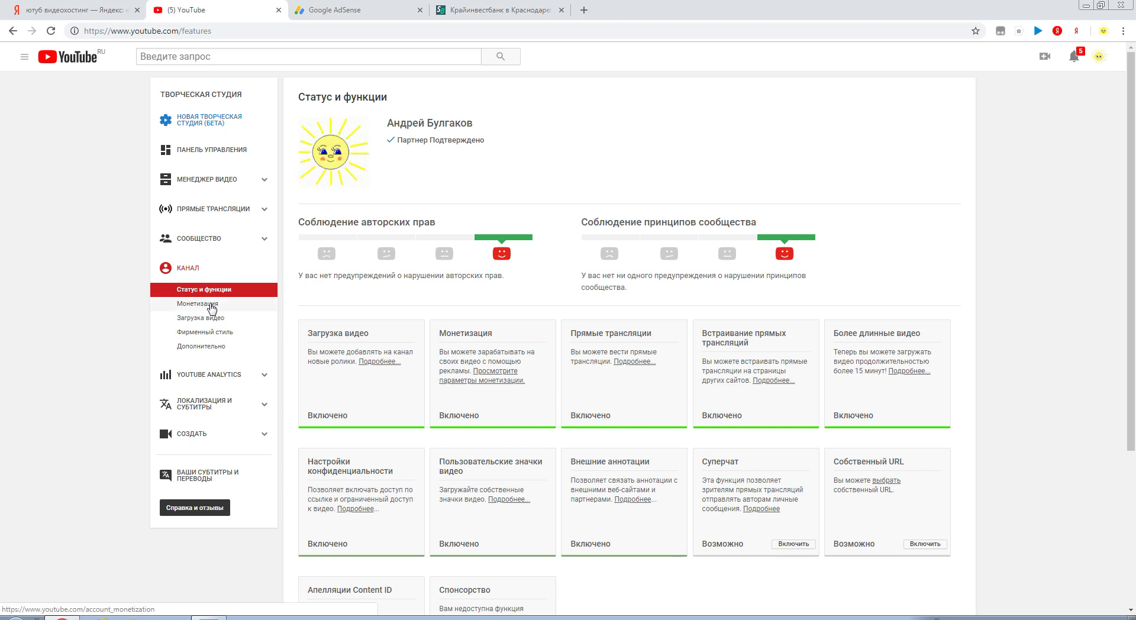
left_click(212, 307)
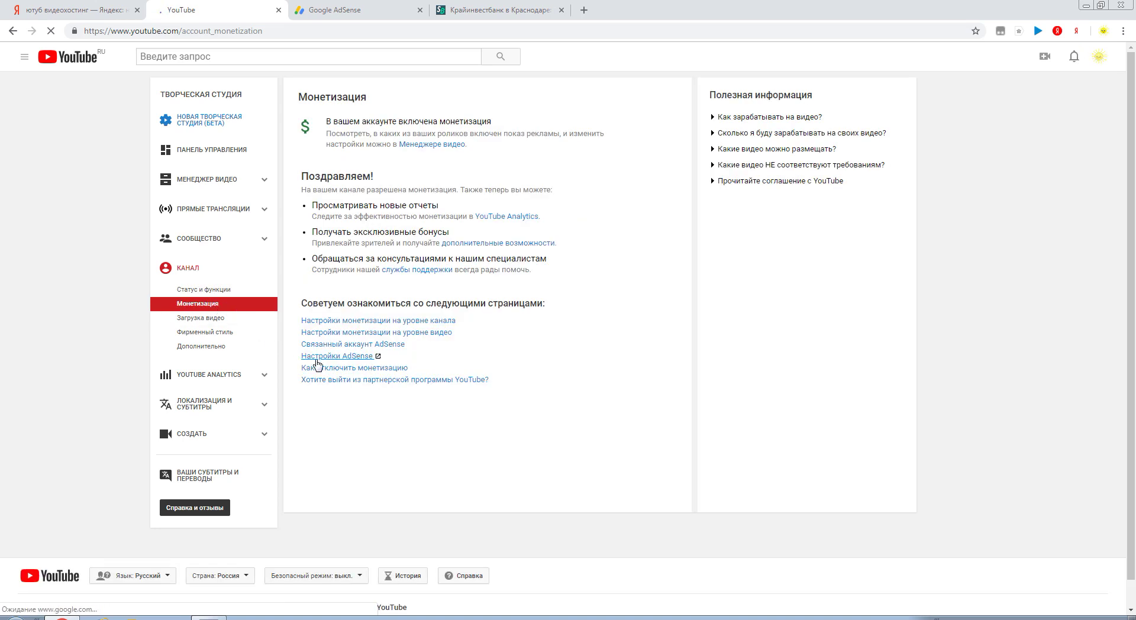
left_click(324, 357)
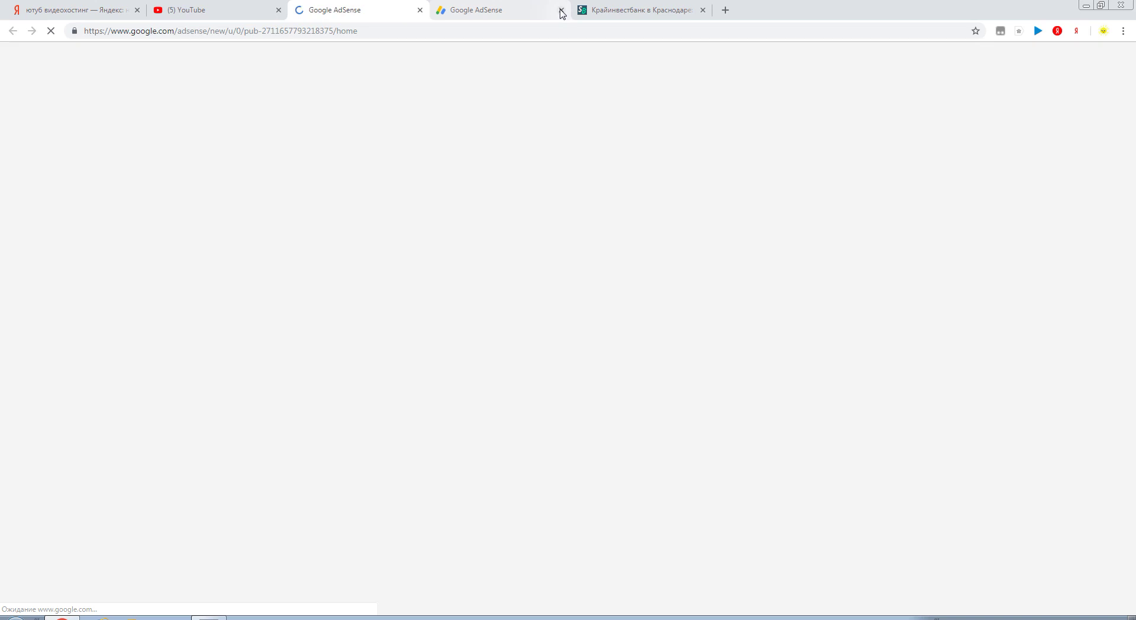
left_click(560, 10)
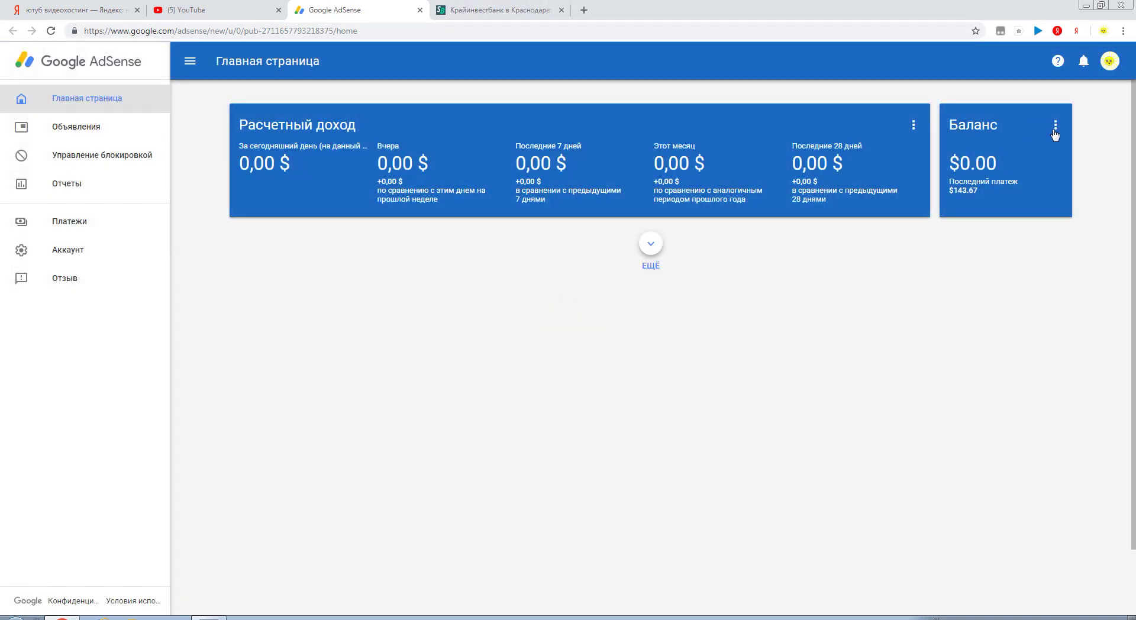
Go from the AdSense balance to the payments page and open the management of payment methods
left_click(1054, 133)
left_click(1024, 135)
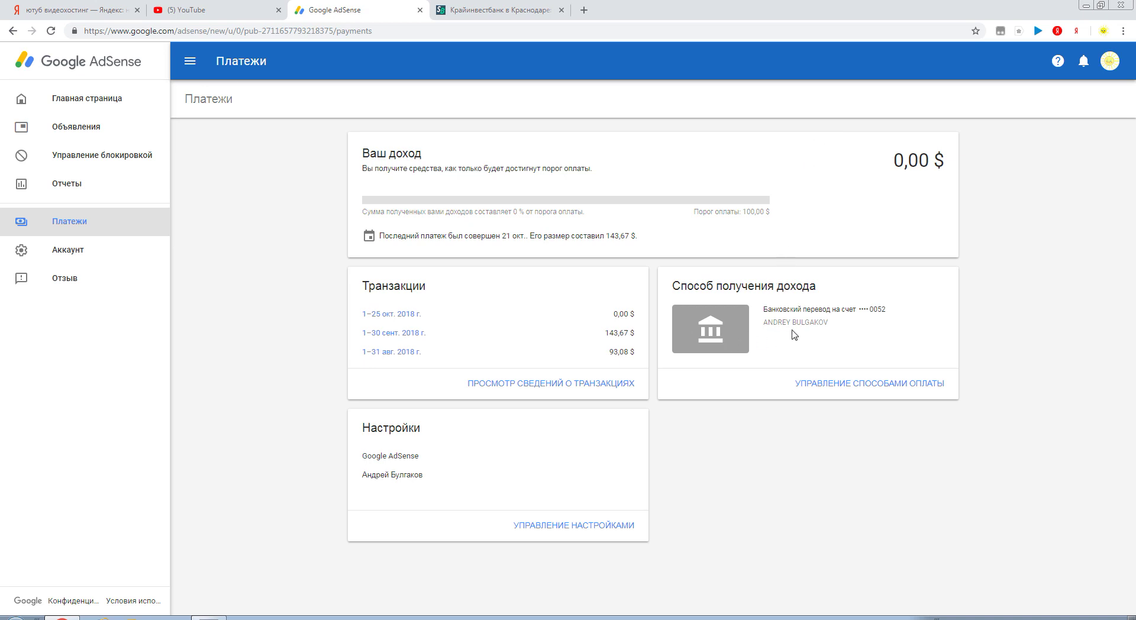
left_click(861, 384)
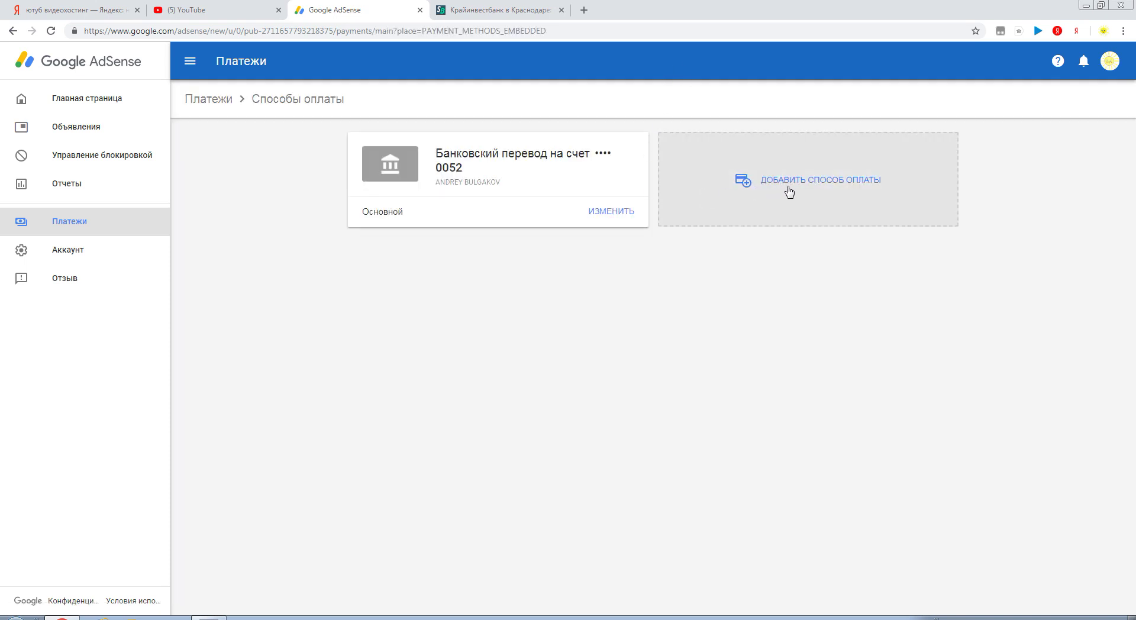
Start adding a payment method through the "Рапида" system, review its form fields and cancel it
left_click(762, 188)
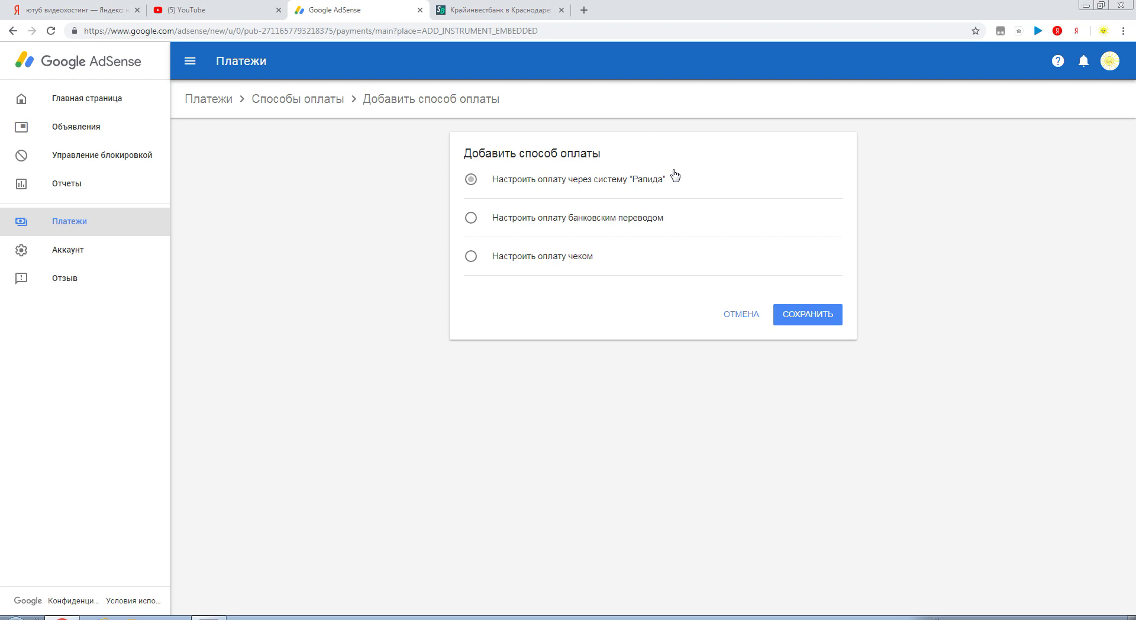
left_click(616, 185)
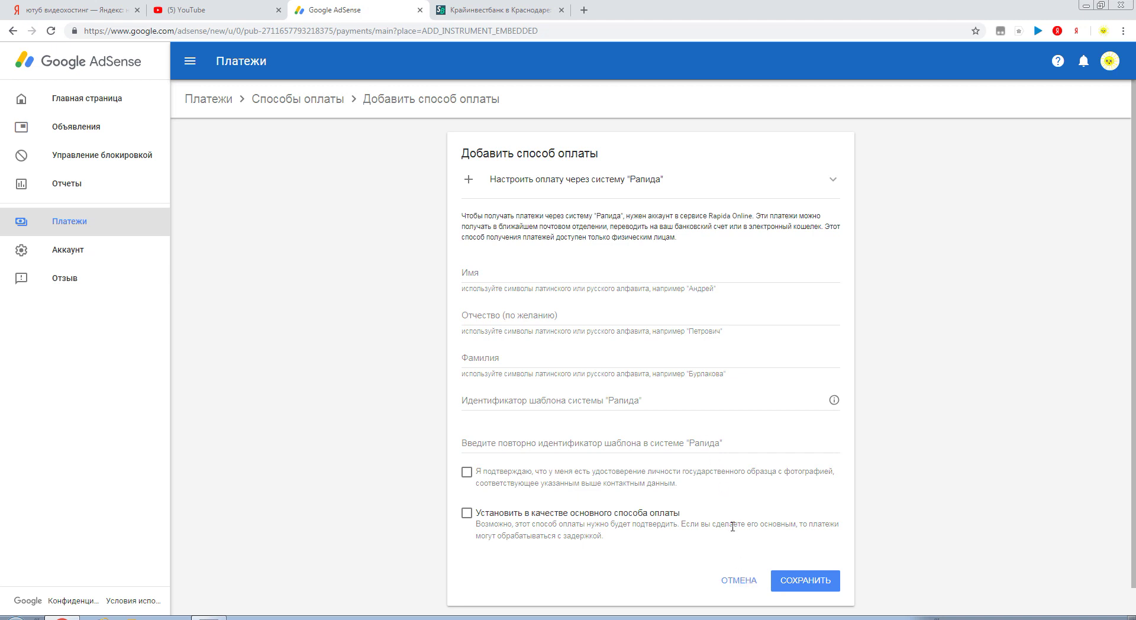
left_click(725, 578)
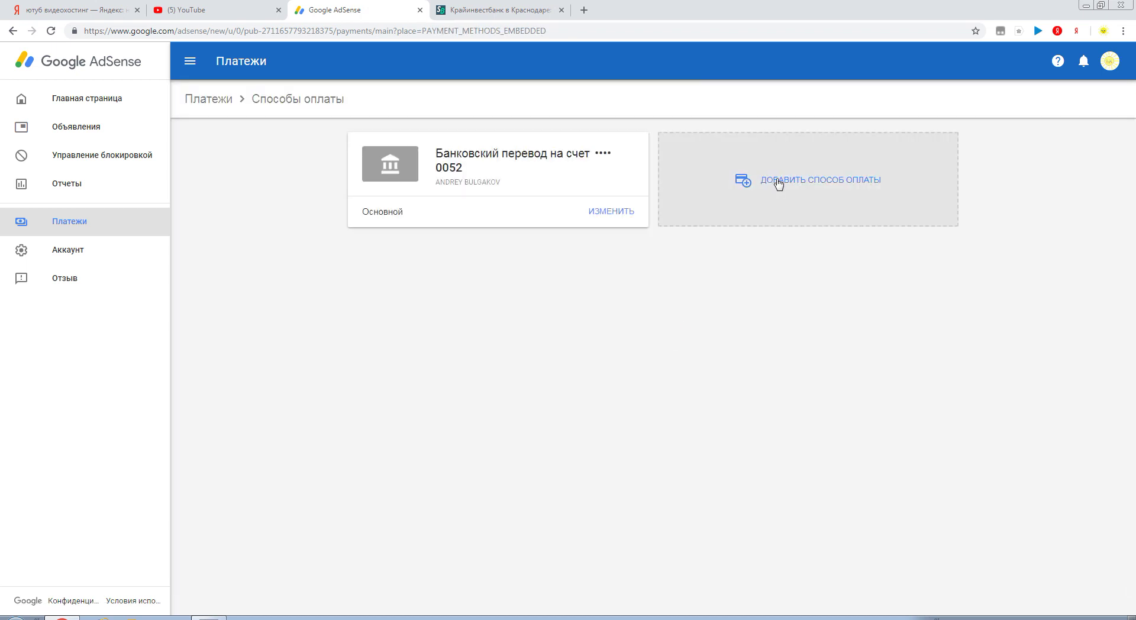
Open the bank transfer form for a new payment method and go through its fields from account holder to account number
left_click(779, 184)
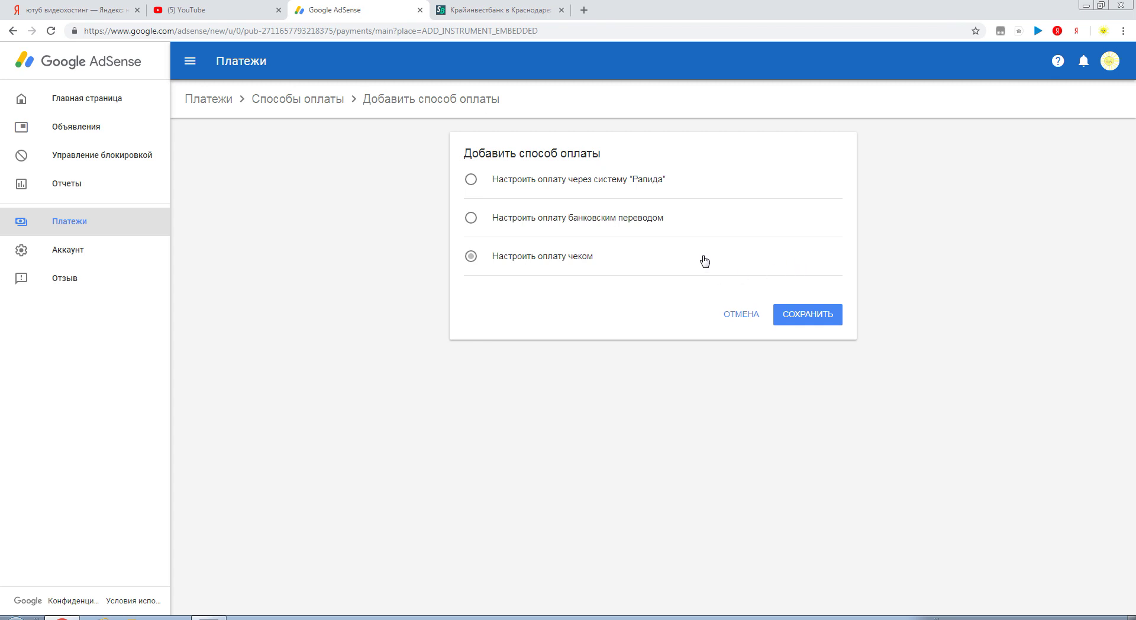
left_click(637, 230)
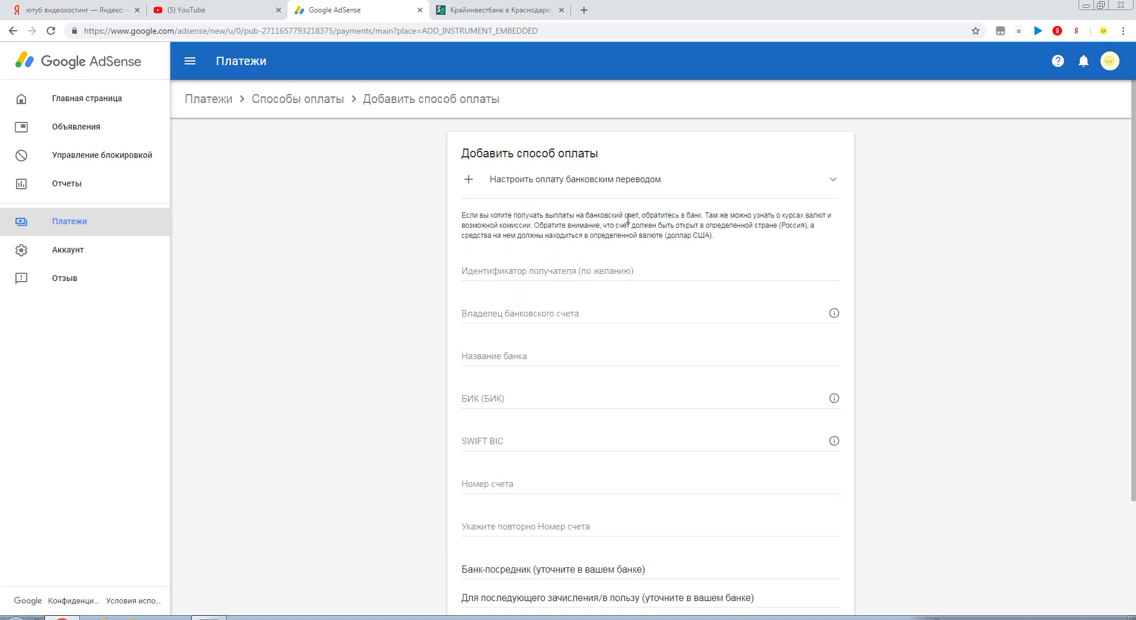
scroll(625, 214, "down", 2)
scroll(714, 207, "up", 1)
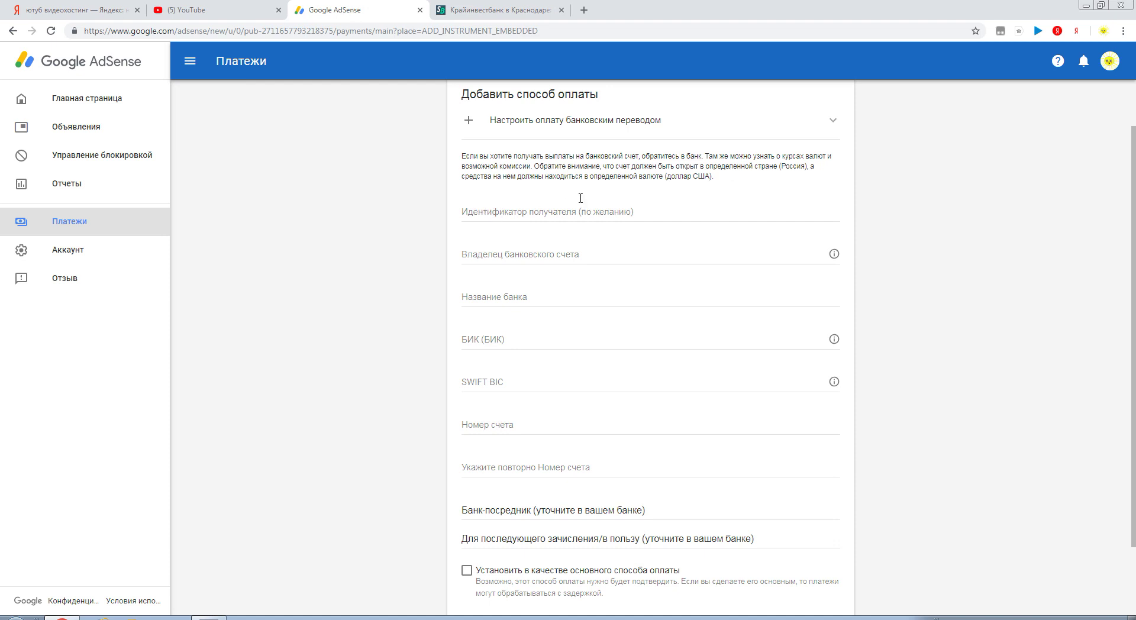
left_click(482, 255)
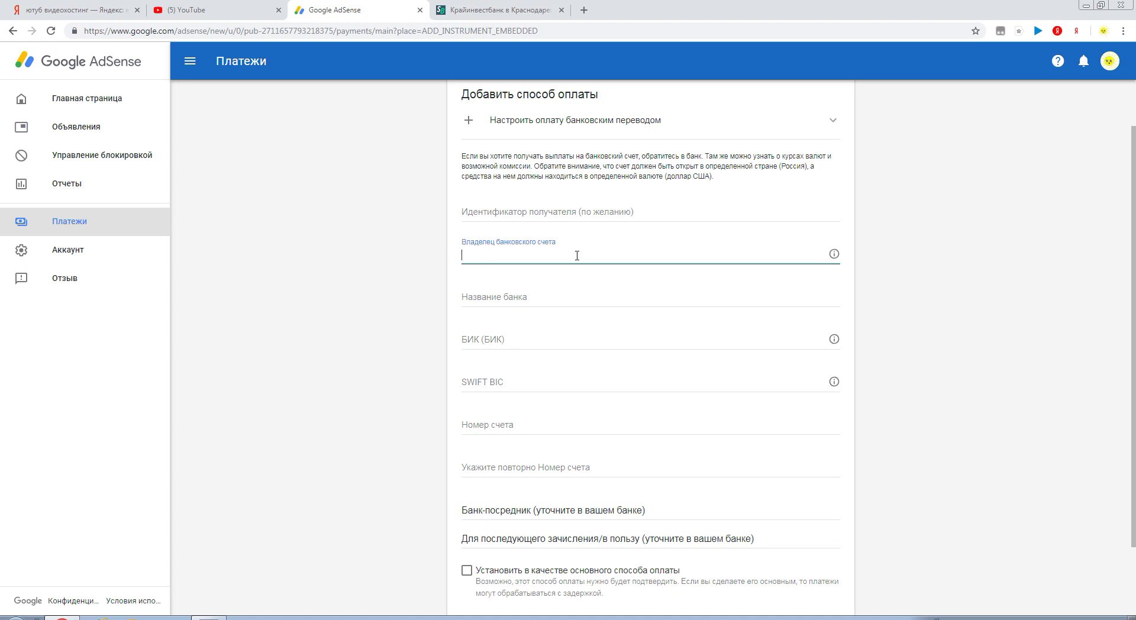
left_click(473, 297)
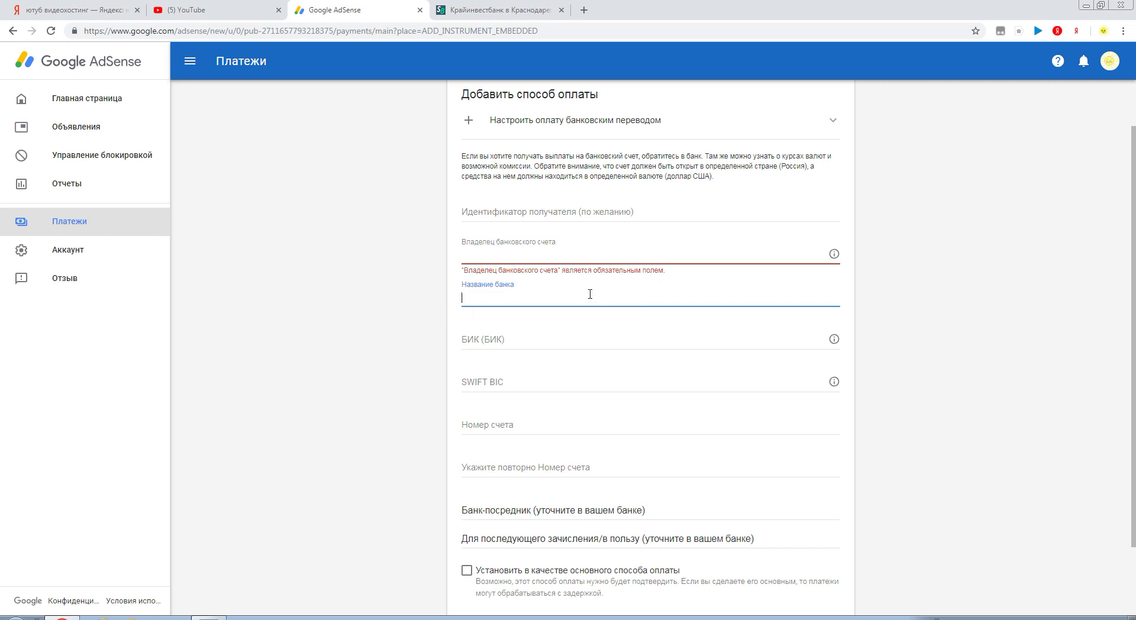
left_click(482, 342)
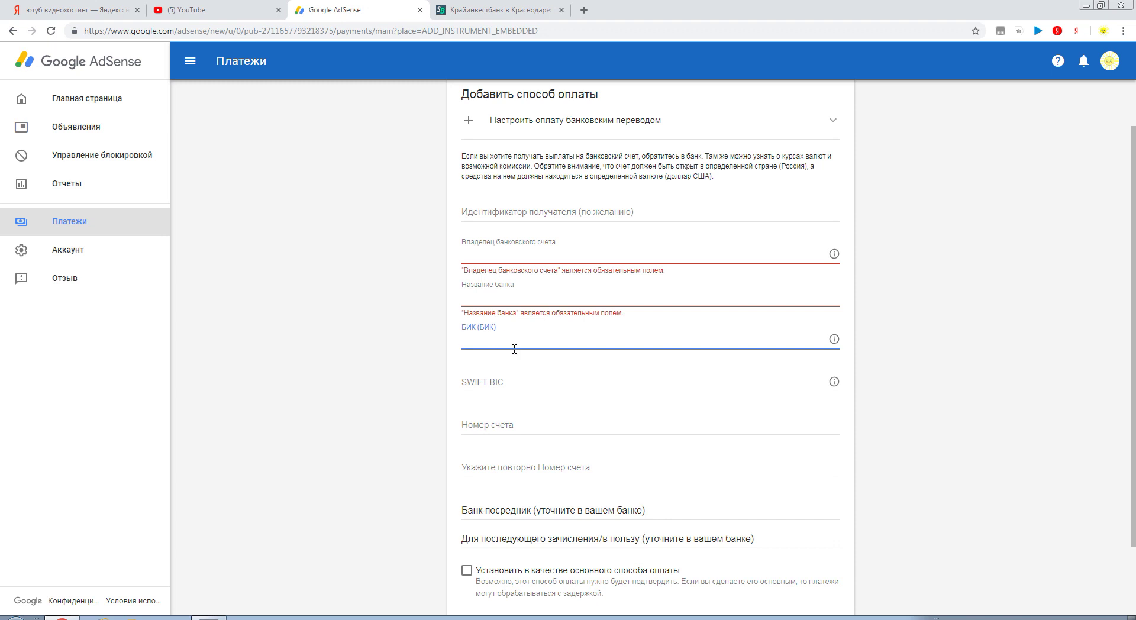
left_click(492, 380)
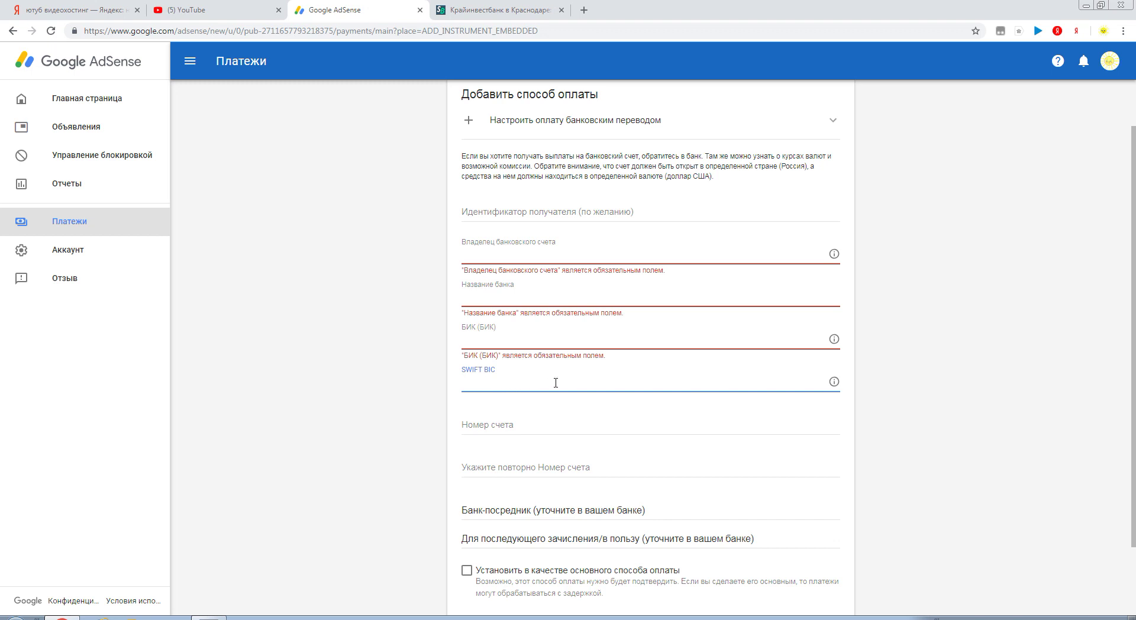
left_click(491, 426)
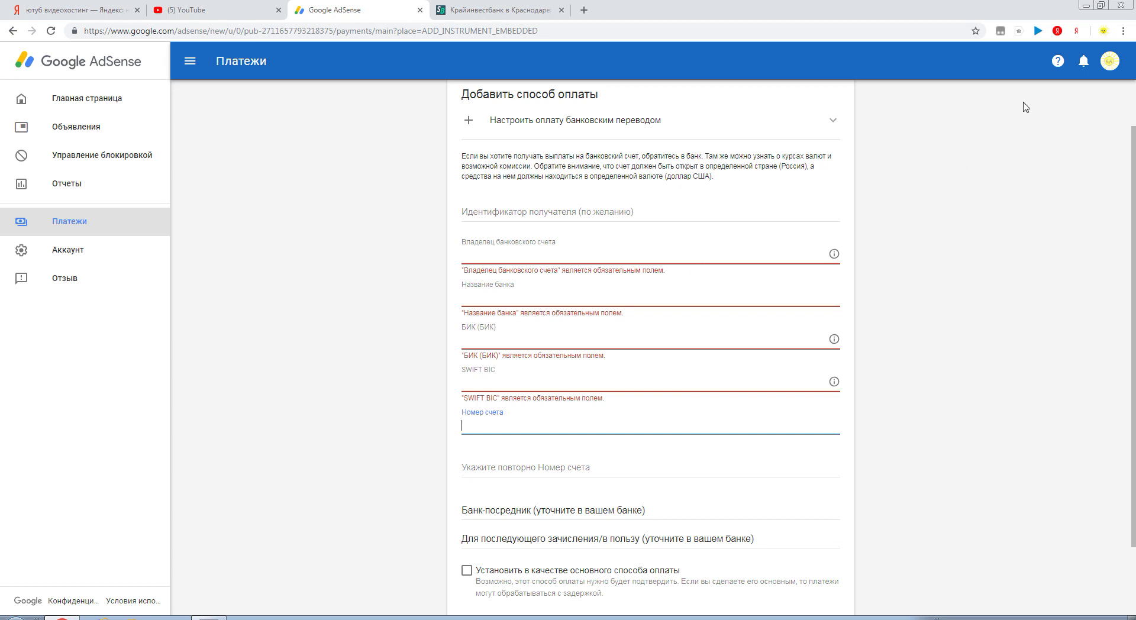
Read the help article on receiving payouts by bank transfer down to the intermediary bank details, and close the help
left_click(1058, 61)
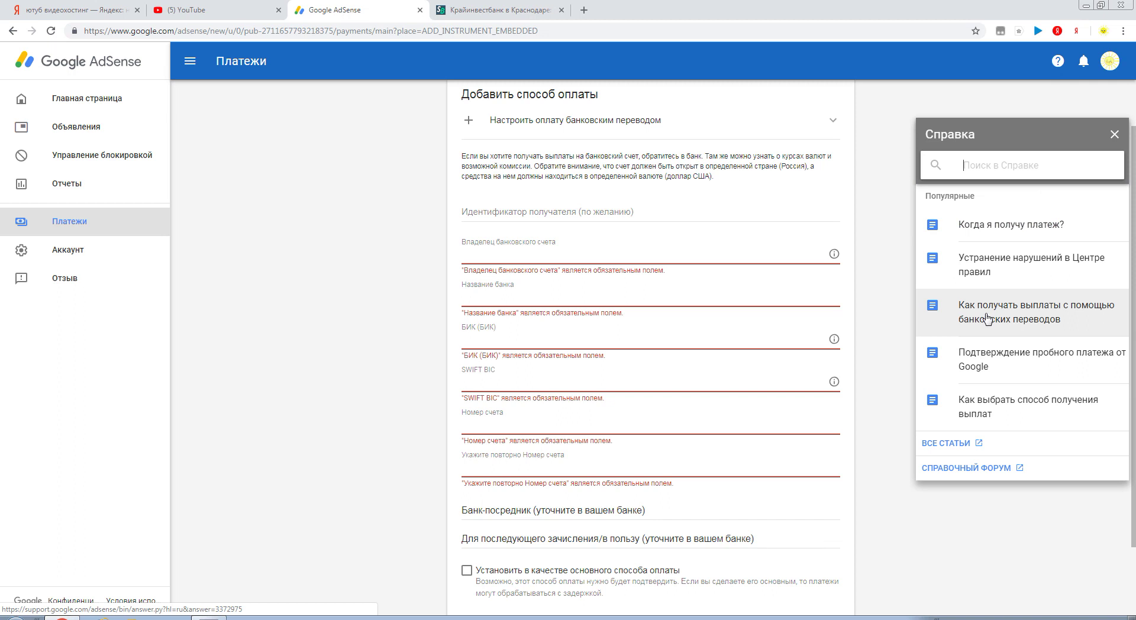
left_click(987, 316)
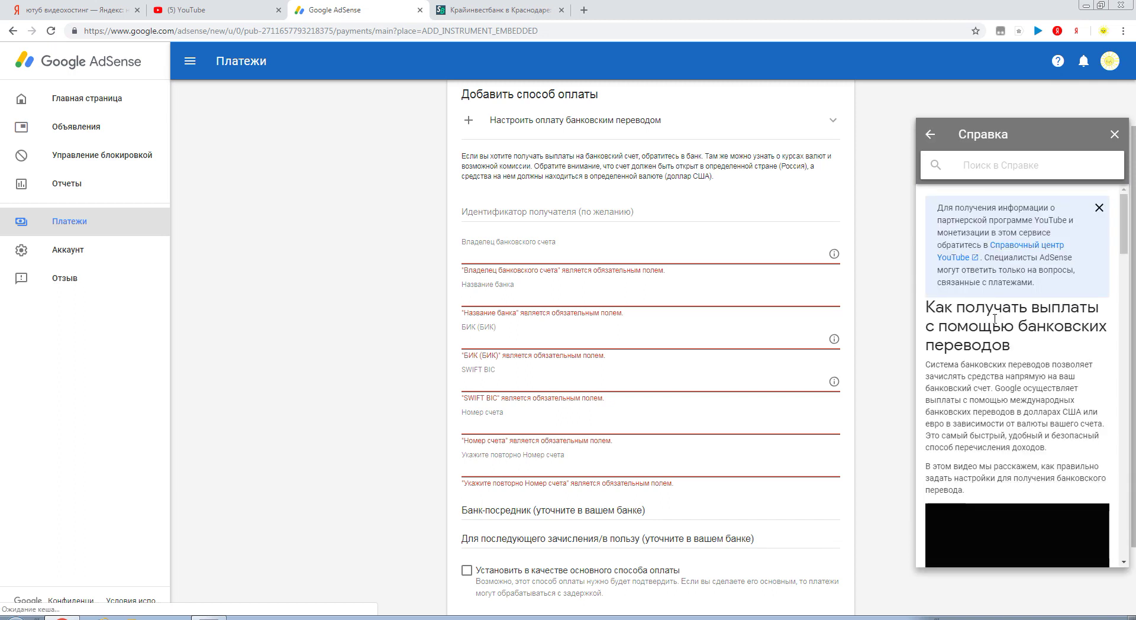
scroll(997, 319, "down", 10)
scroll(1001, 316, "down", 10)
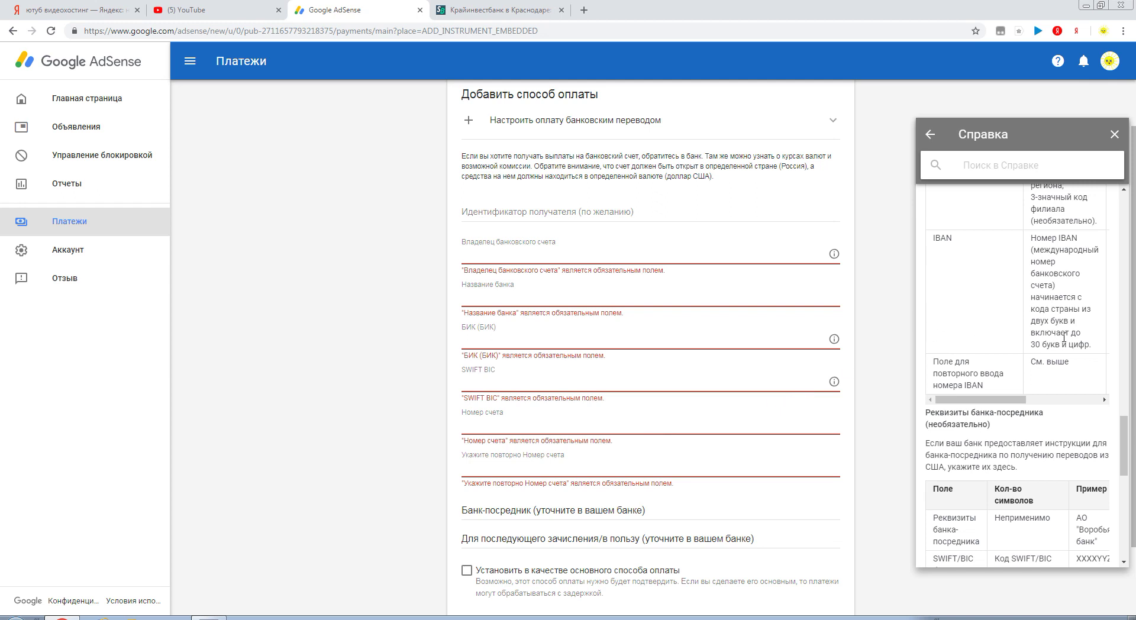
left_click(1114, 135)
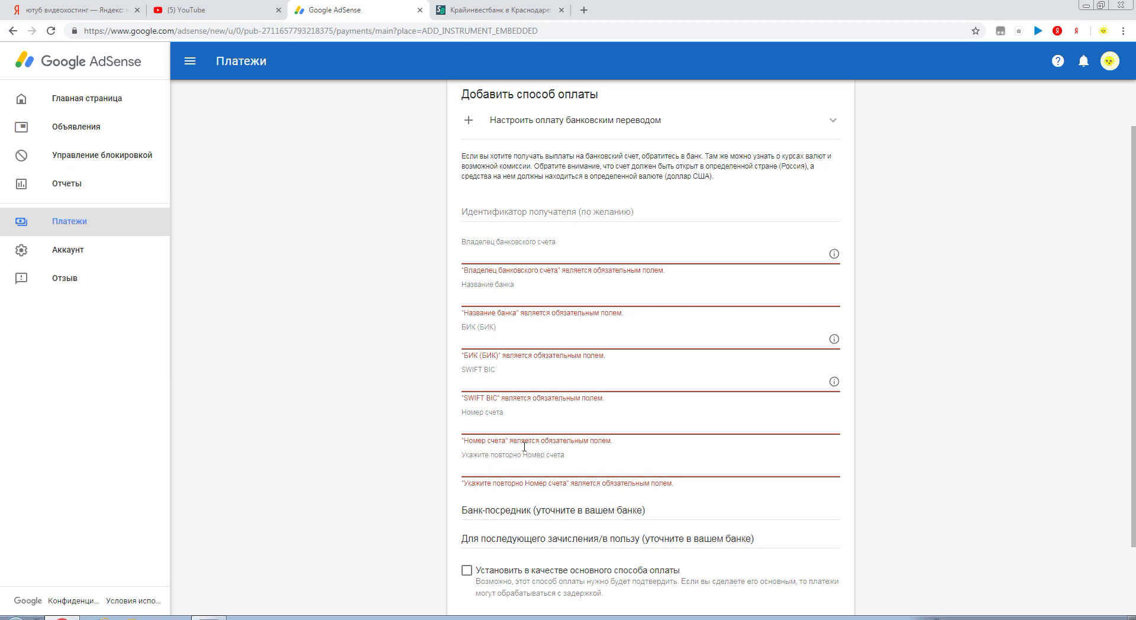
Review the account number, repeat account number and further-credit fields of the bank transfer form, and cancel adding the method
left_click(499, 424)
left_click(574, 468)
scroll(579, 480, "down", 1)
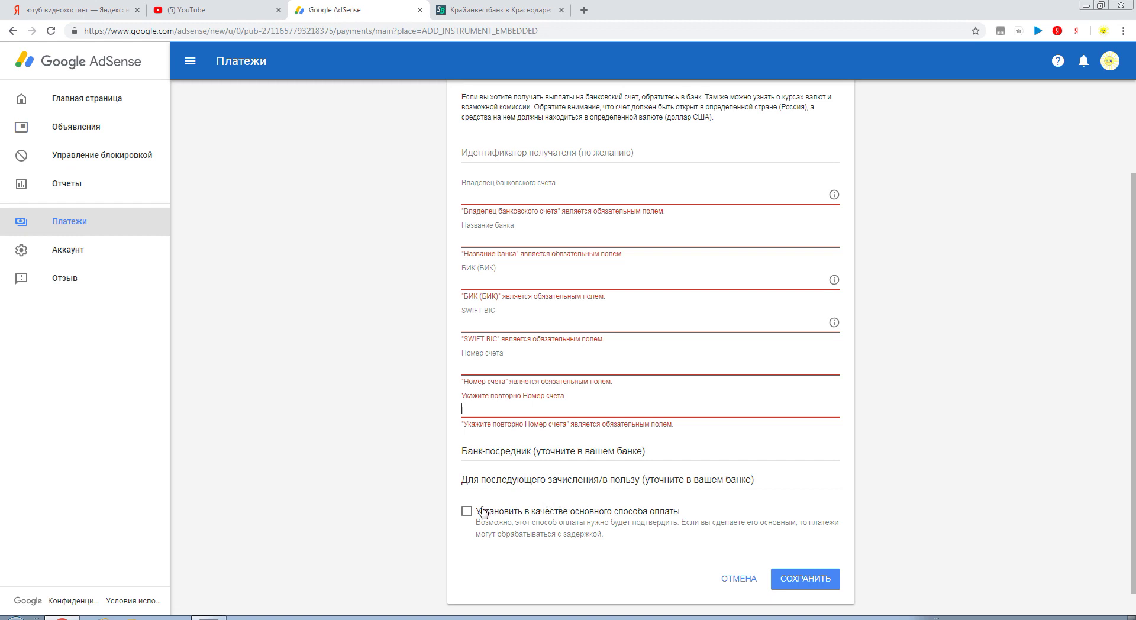
left_click(539, 483)
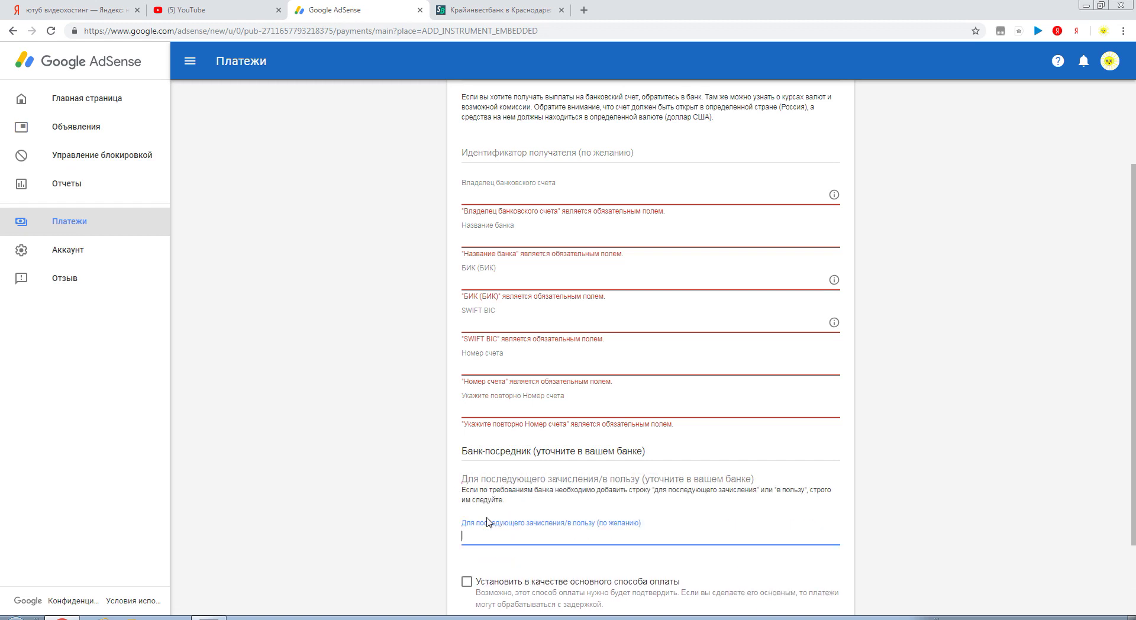
scroll(503, 525, "down", 2)
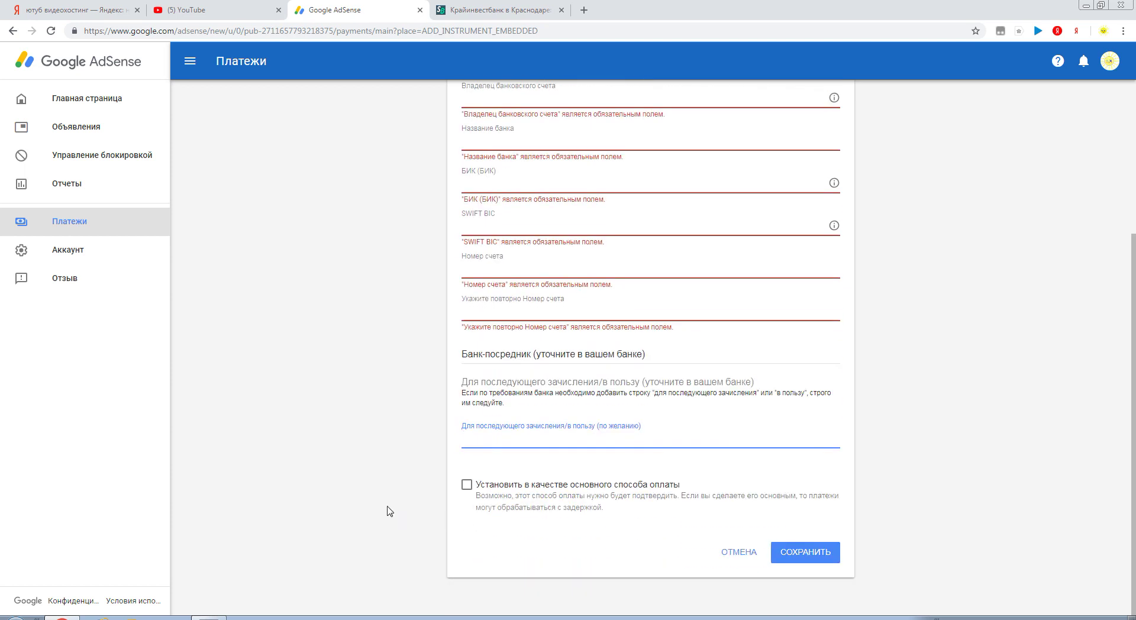
left_click(410, 401)
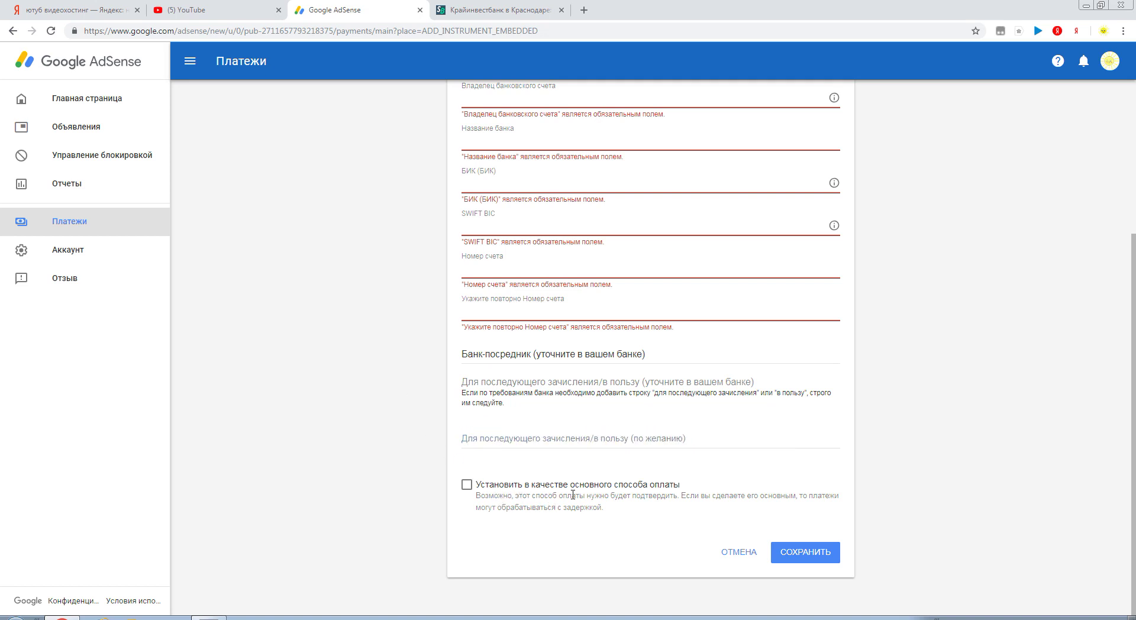
left_click(739, 556)
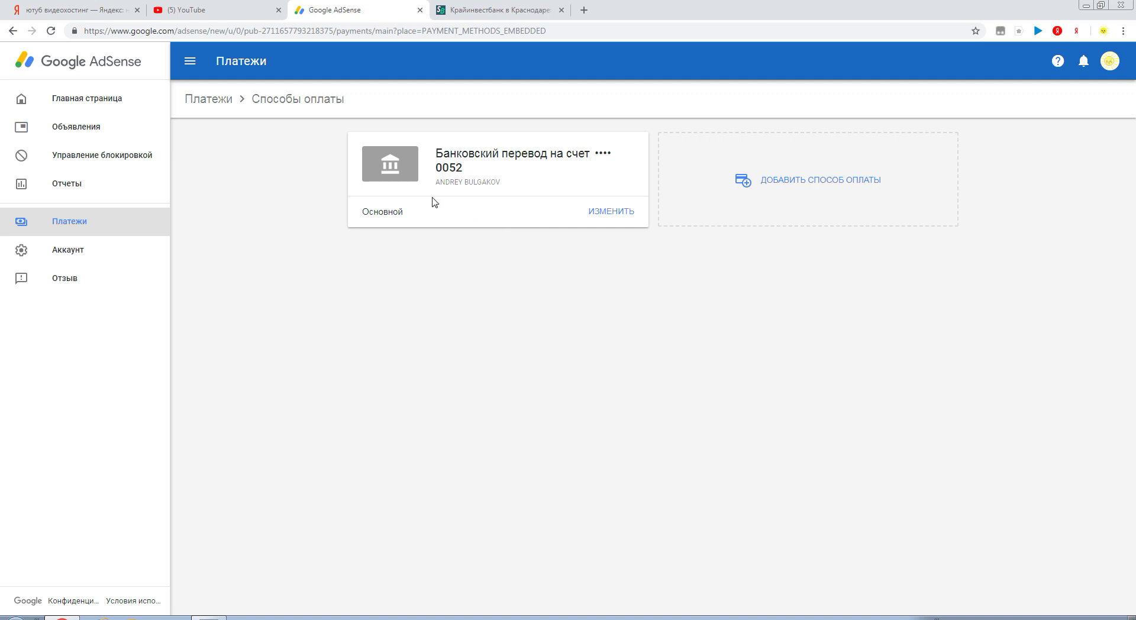
Look at the available payment method options once more and return to the main payments page
left_click(854, 188)
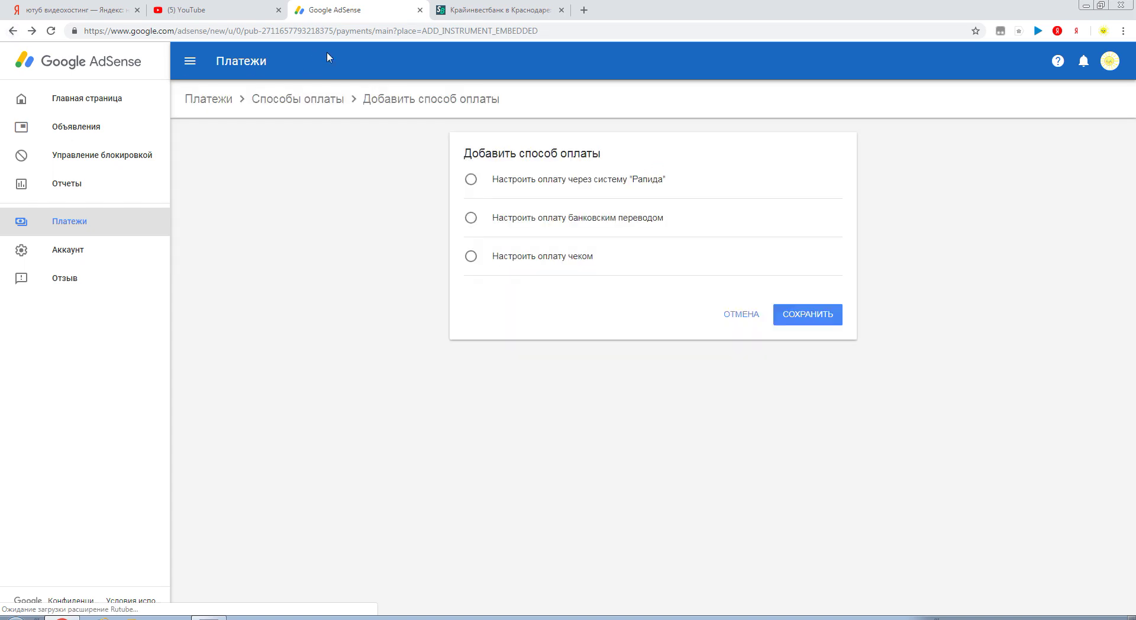
left_click(12, 31)
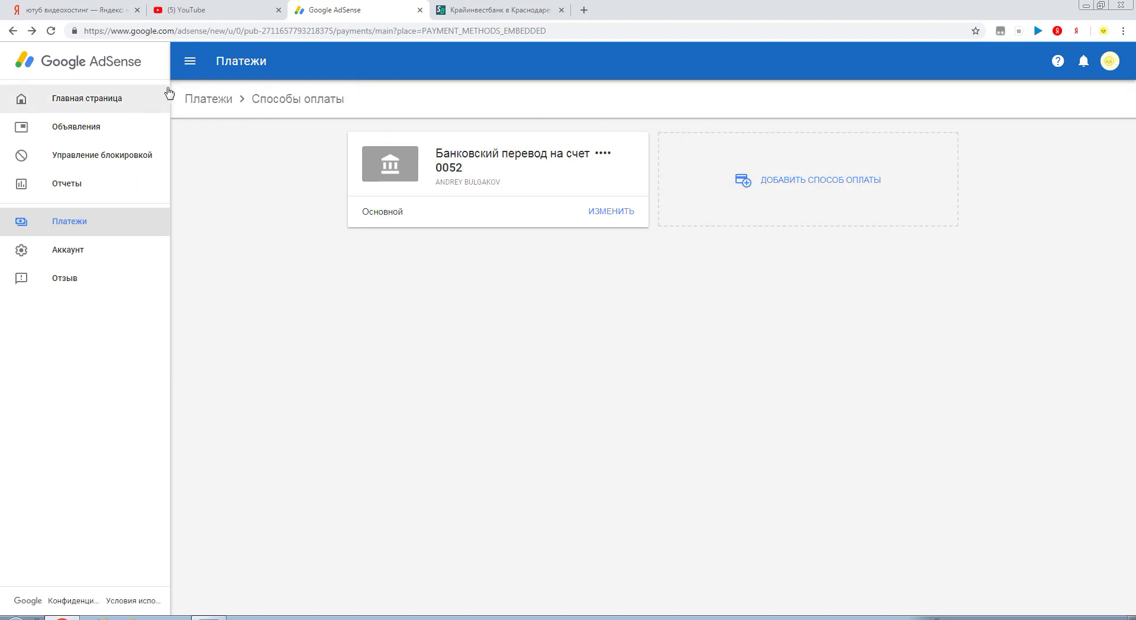
left_click(217, 103)
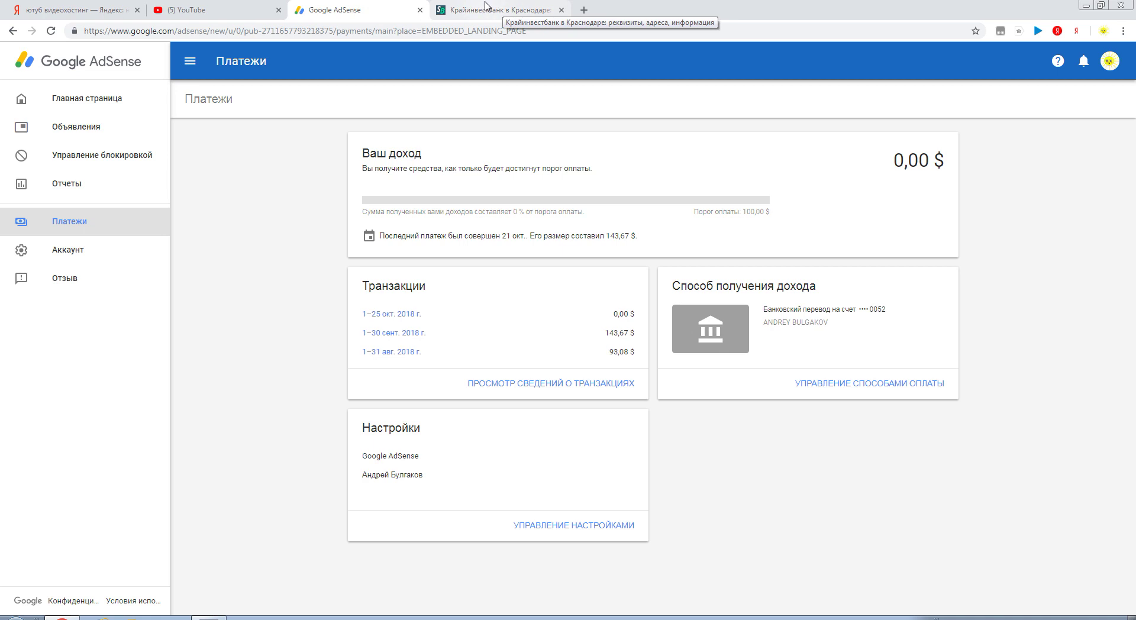
Examine the Крайинвестбанк details on SearchBank.ru, highlighting the bank's SWIFT and БИК codes
left_click(485, 6)
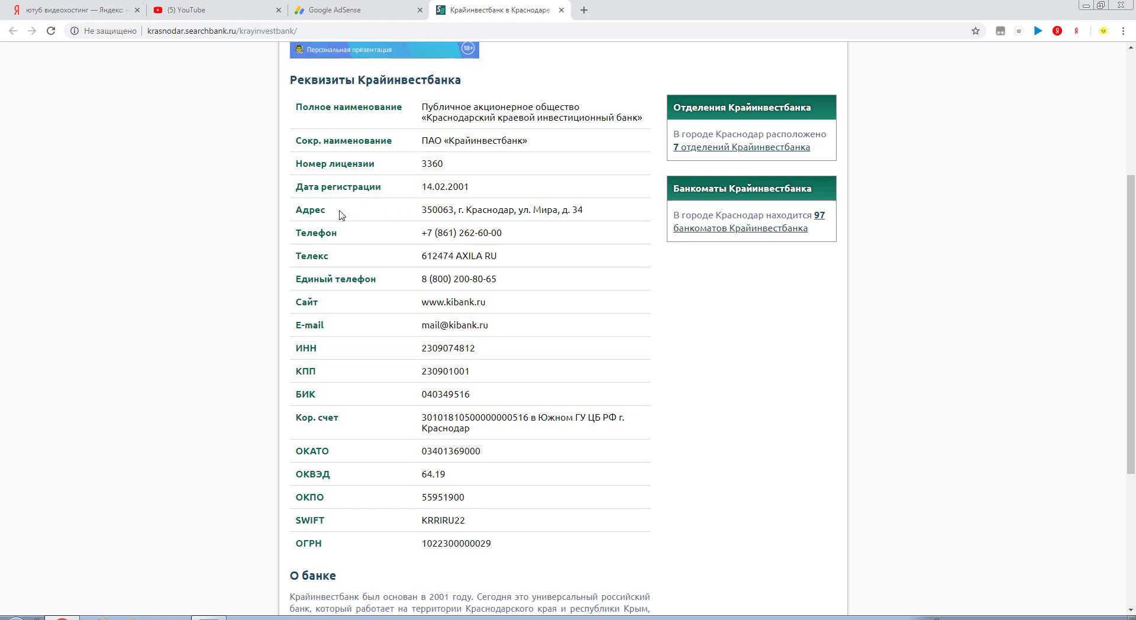
scroll(342, 213, "up", 3)
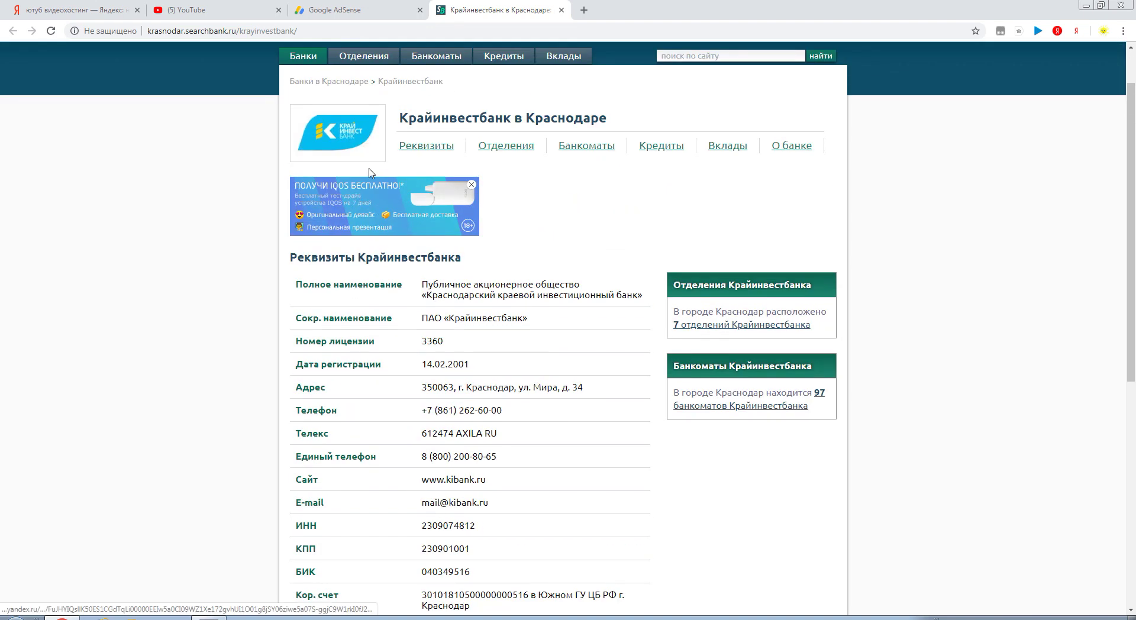
left_click(353, 9)
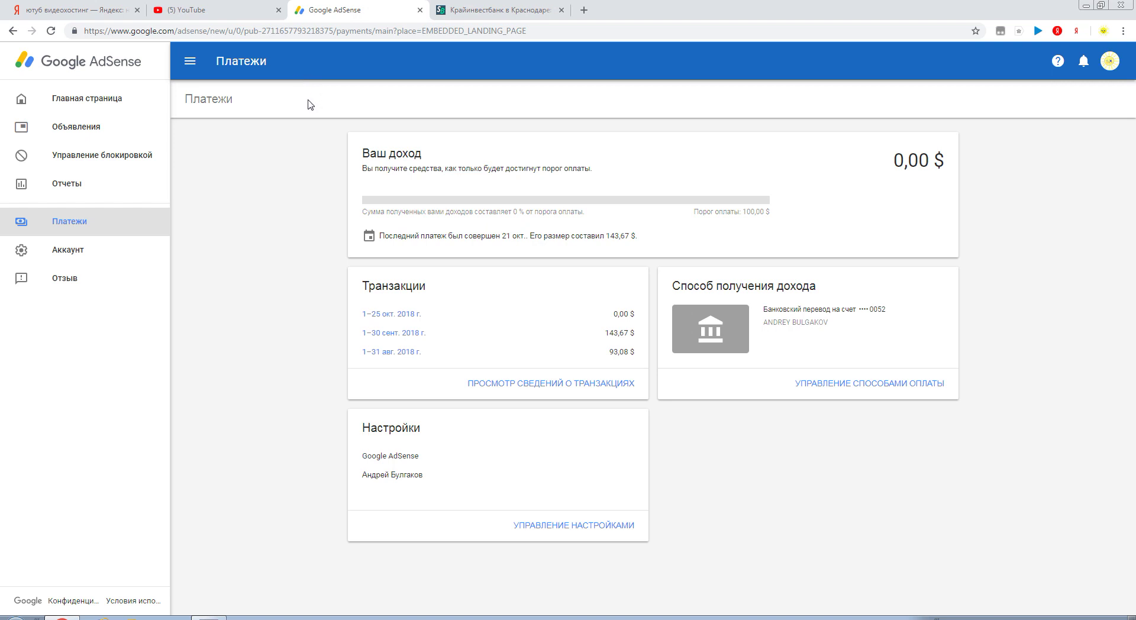
left_click(500, 10)
scroll(433, 187, "down", 4)
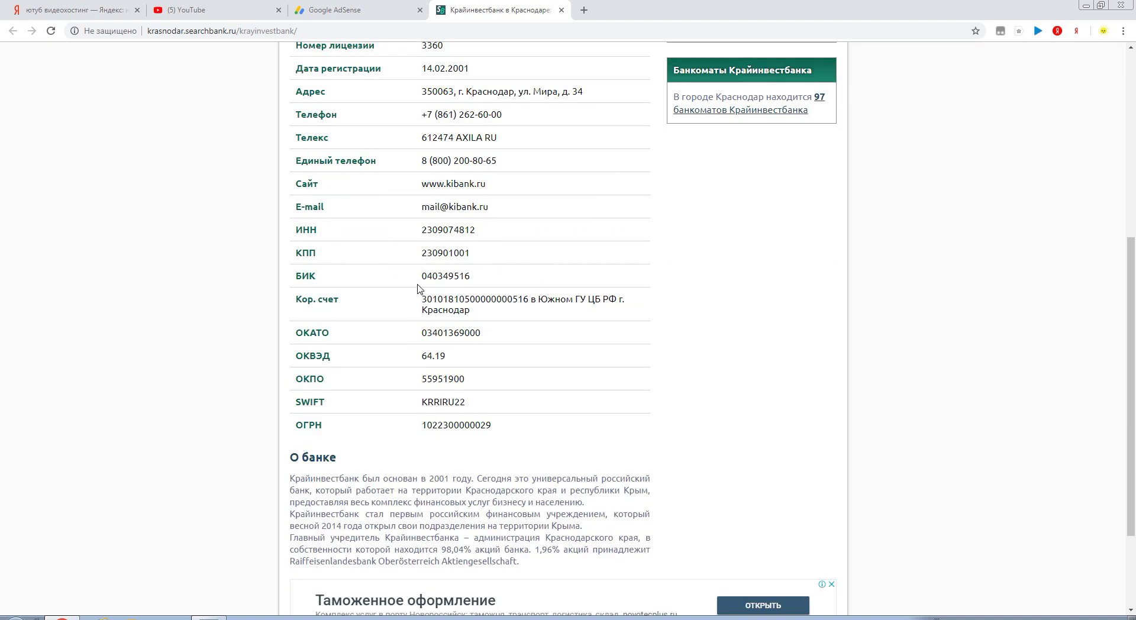
left_click_drag(474, 402, 408, 404)
left_click_drag(488, 279, 418, 279)
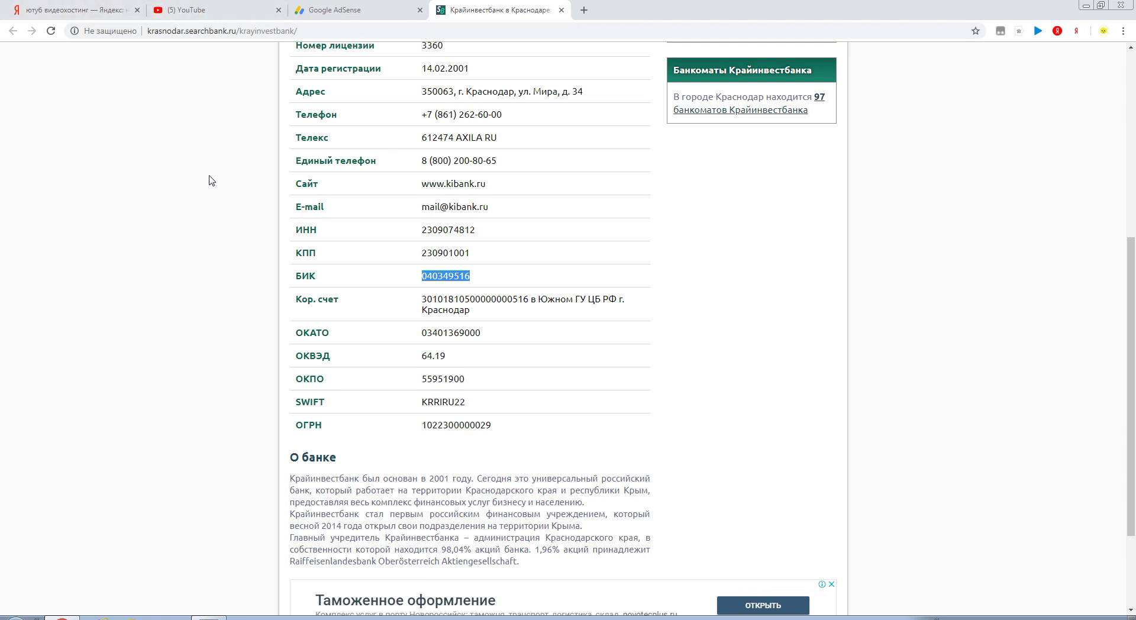
scroll(167, 190, "up", 5)
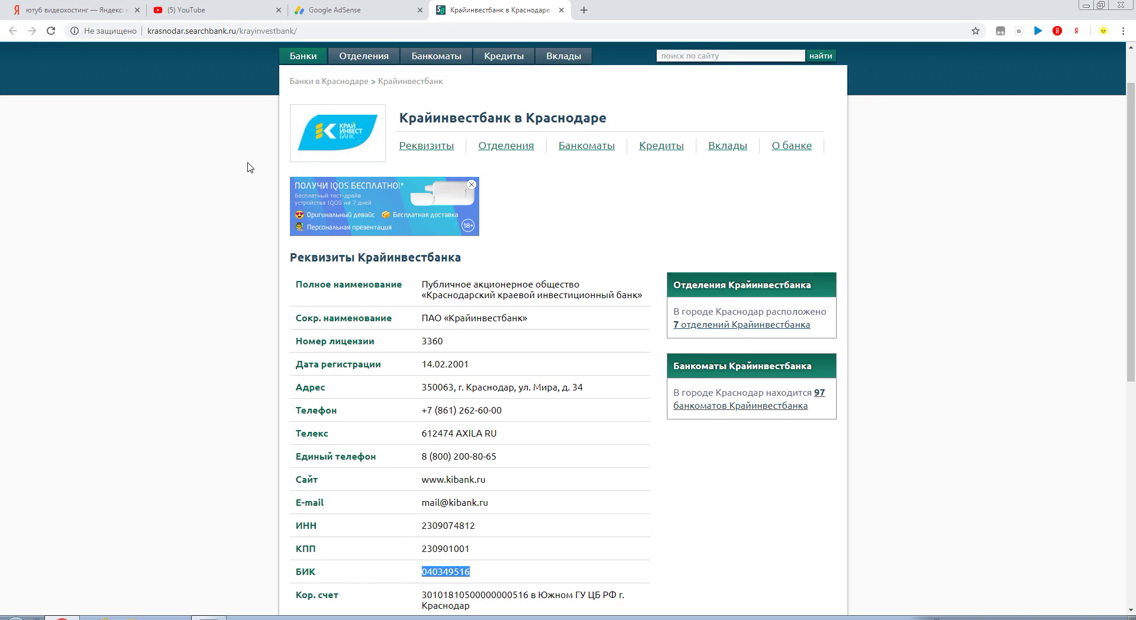
scroll(250, 167, "up", 1)
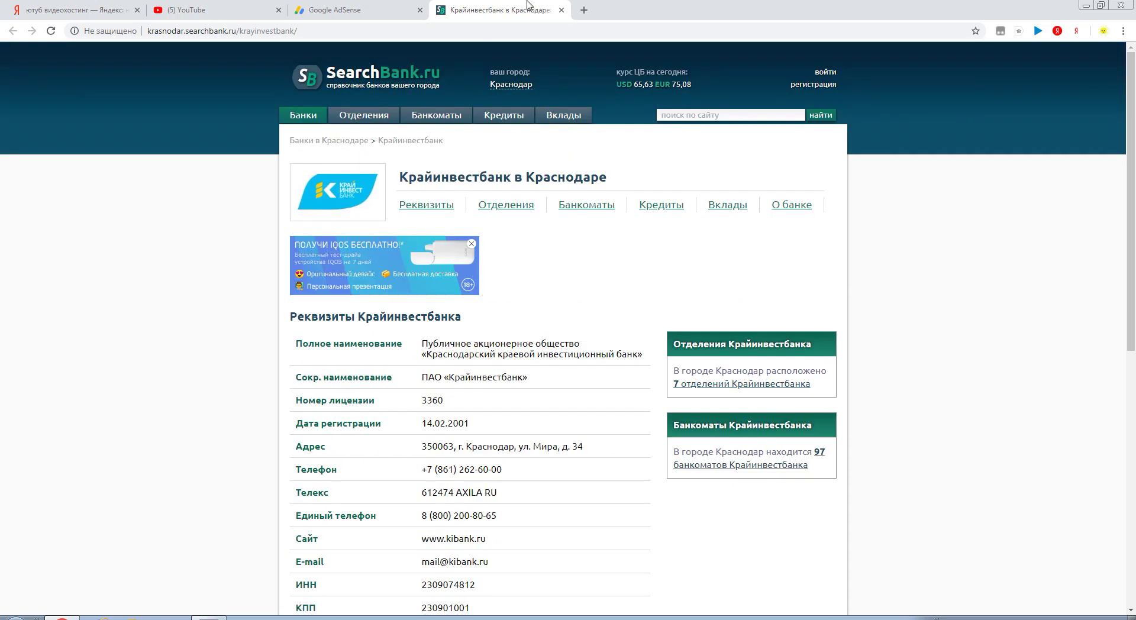
Close the Крайинвестбанк details page and return to the AdSense payments page
left_click(366, 10)
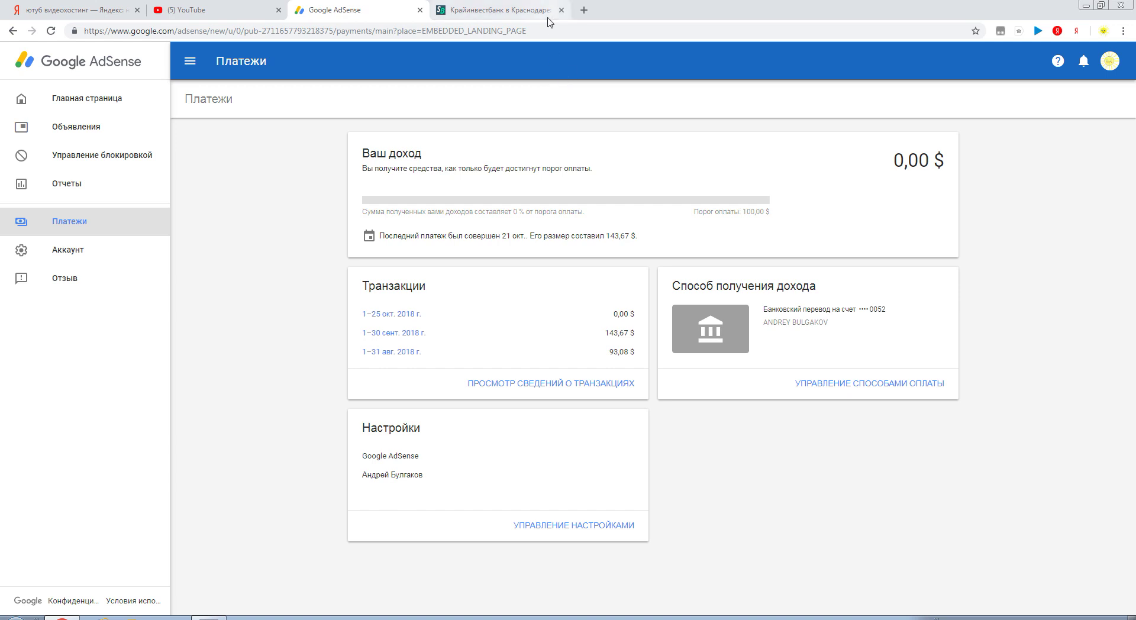
left_click(491, 7)
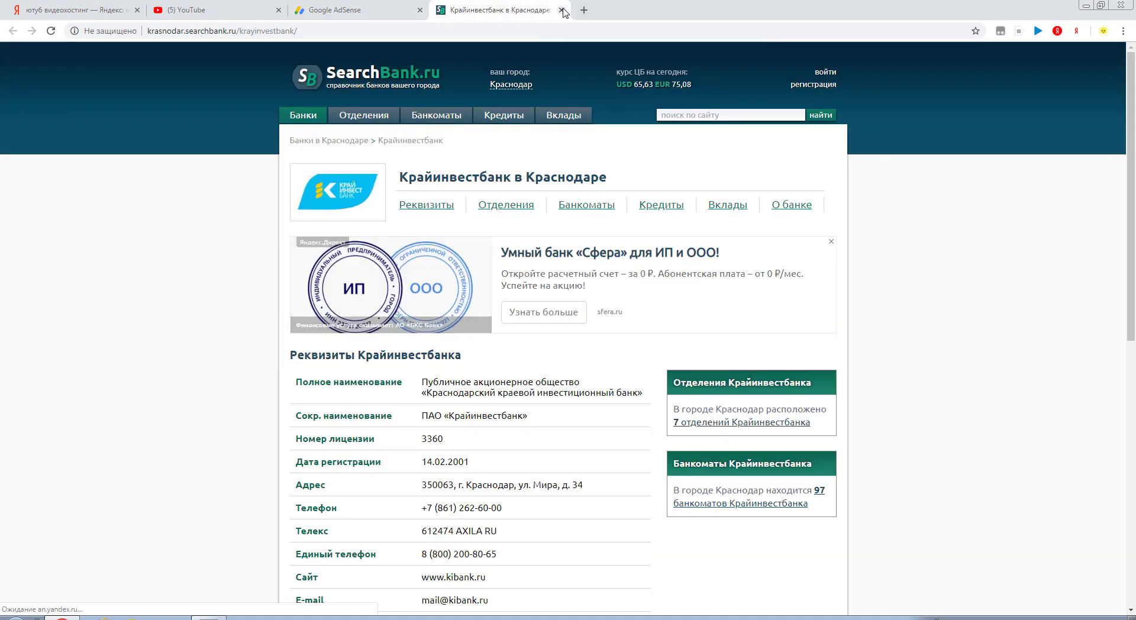
left_click(562, 10)
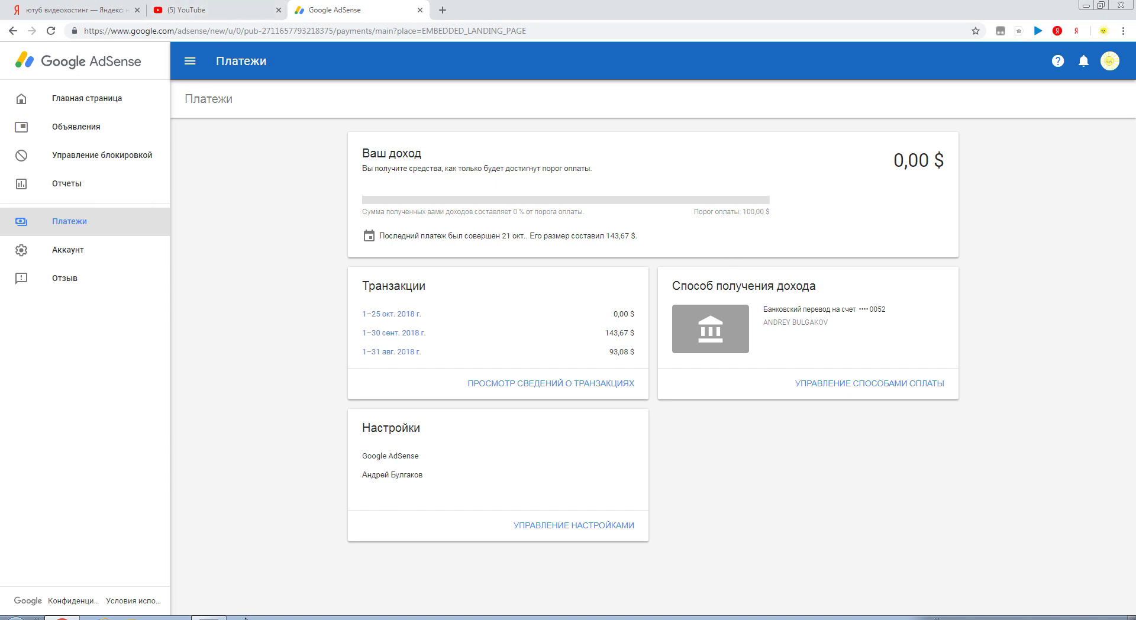
left_click(212, 617)
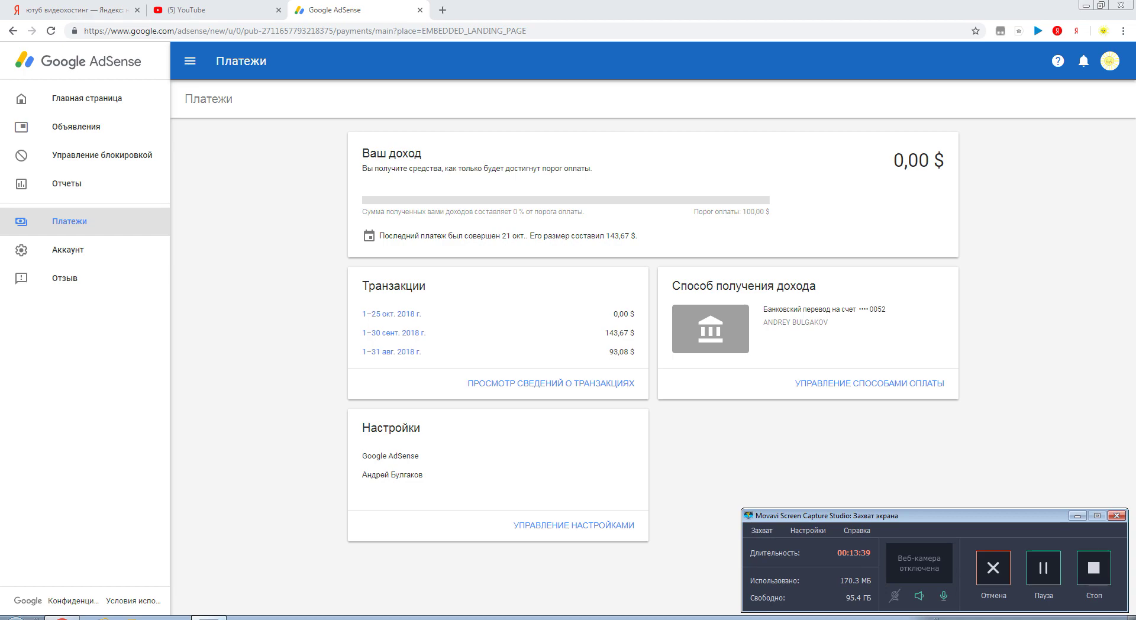